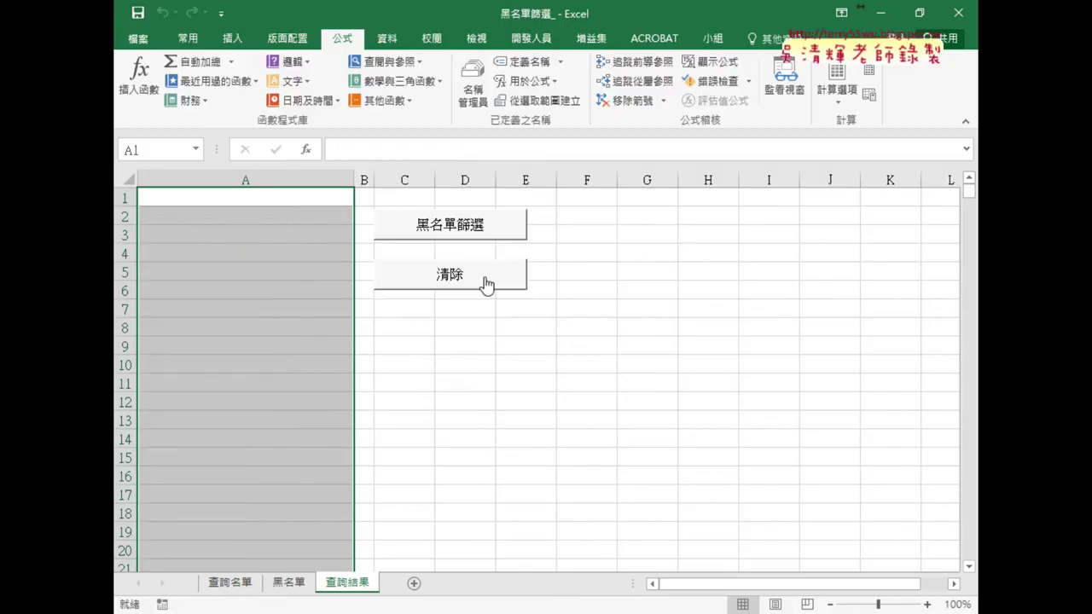
Run the 黑名單篩選 filter three times, clearing column A with 清除 after each run
click(487, 233)
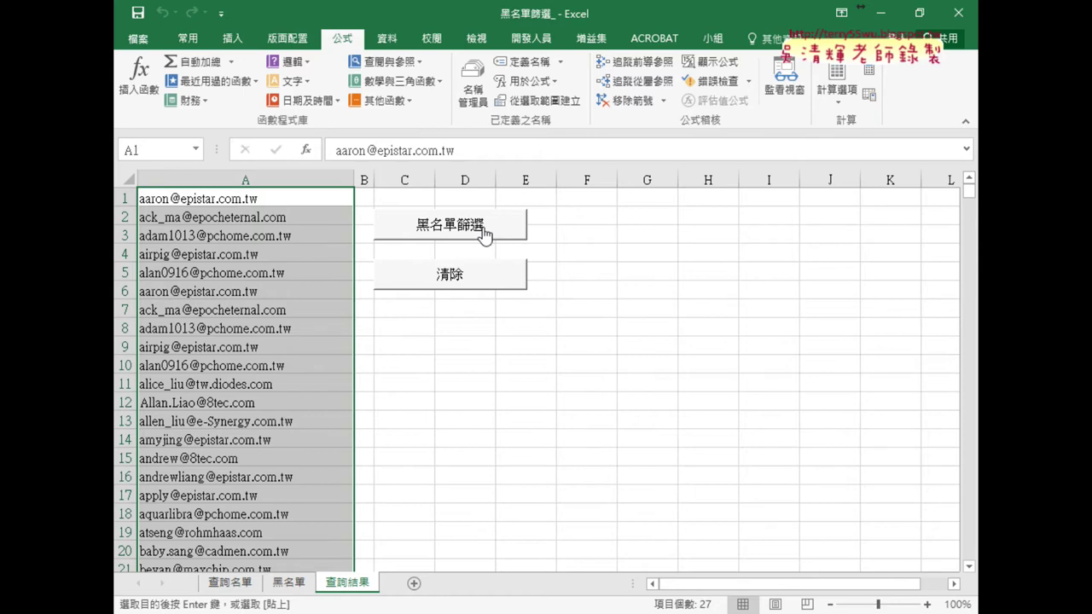
click(482, 288)
click(482, 231)
click(476, 282)
click(477, 235)
click(495, 281)
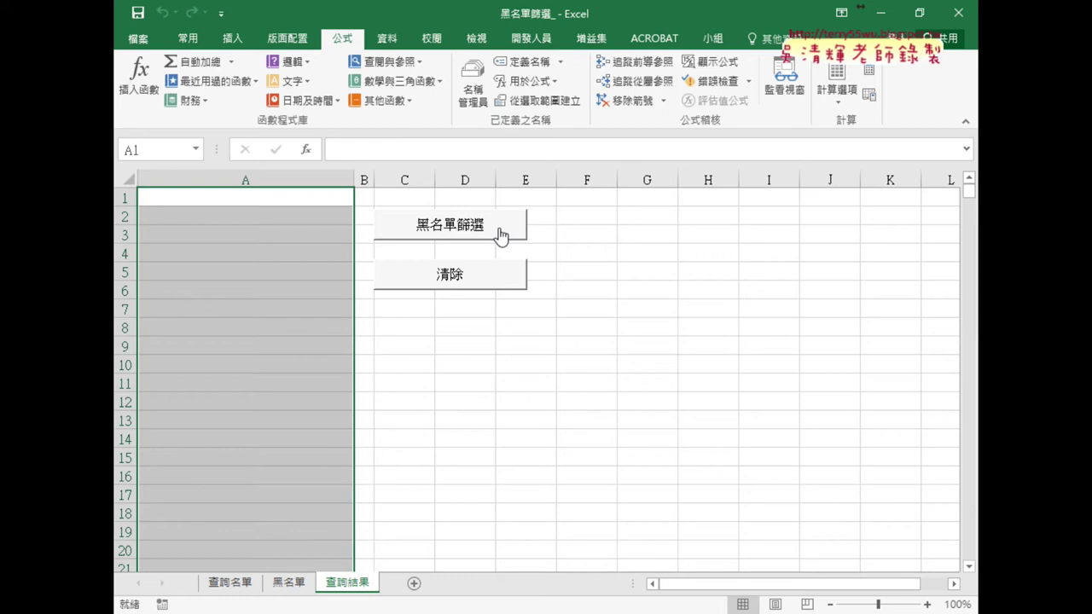
Bring up the context menu of the 黑名單篩選 button
right_click(500, 236)
Edit the button's assigned macro, inserting an indented Application.ScreenUpdating = False as its first line
click(550, 364)
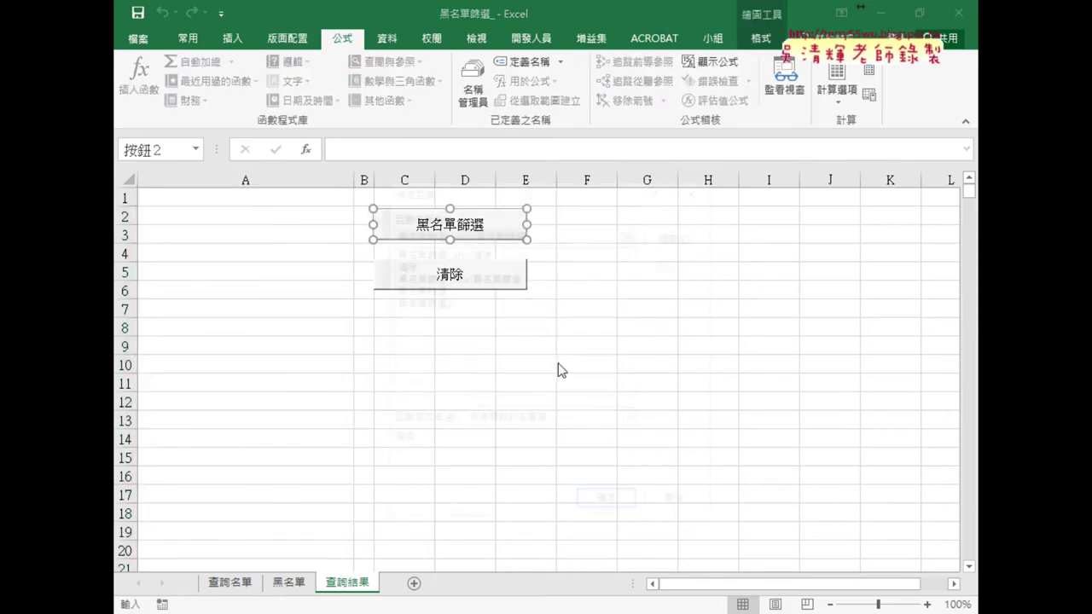
click(680, 234)
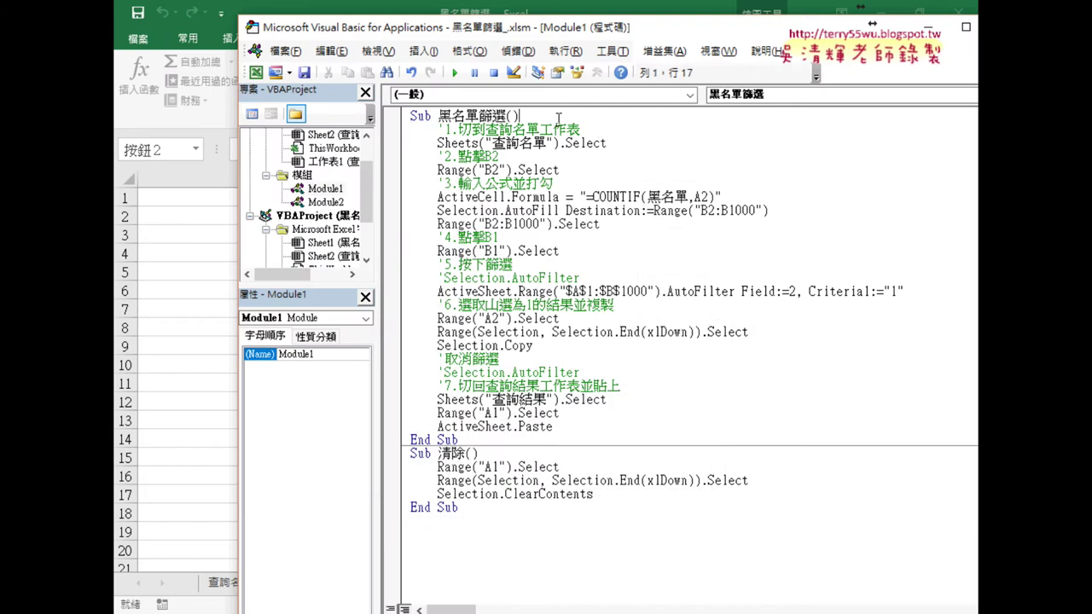
key(Return)
key(Tab)
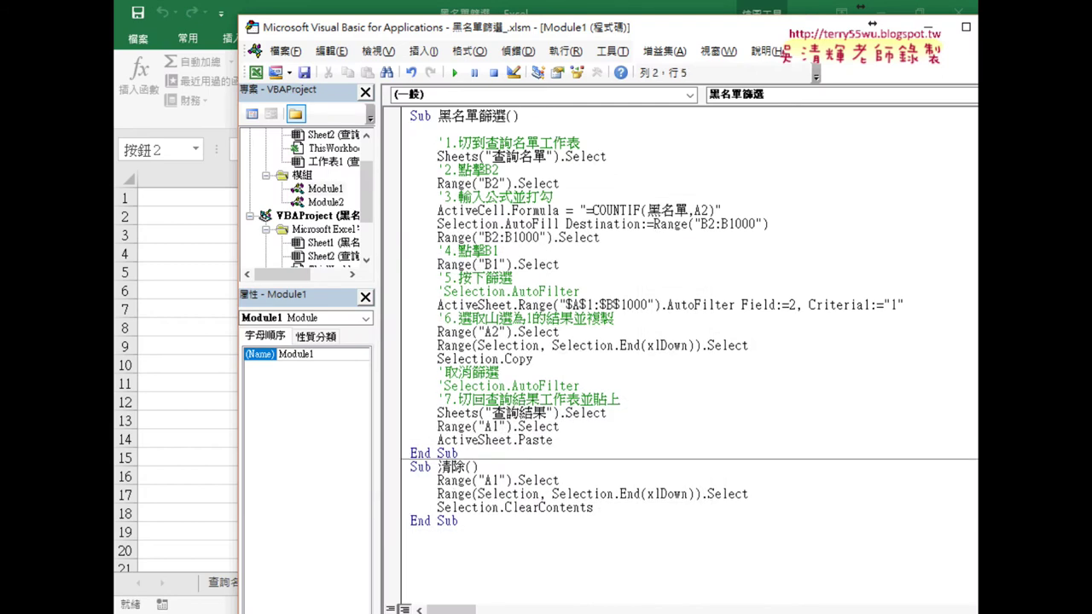
text(application)
text(.)
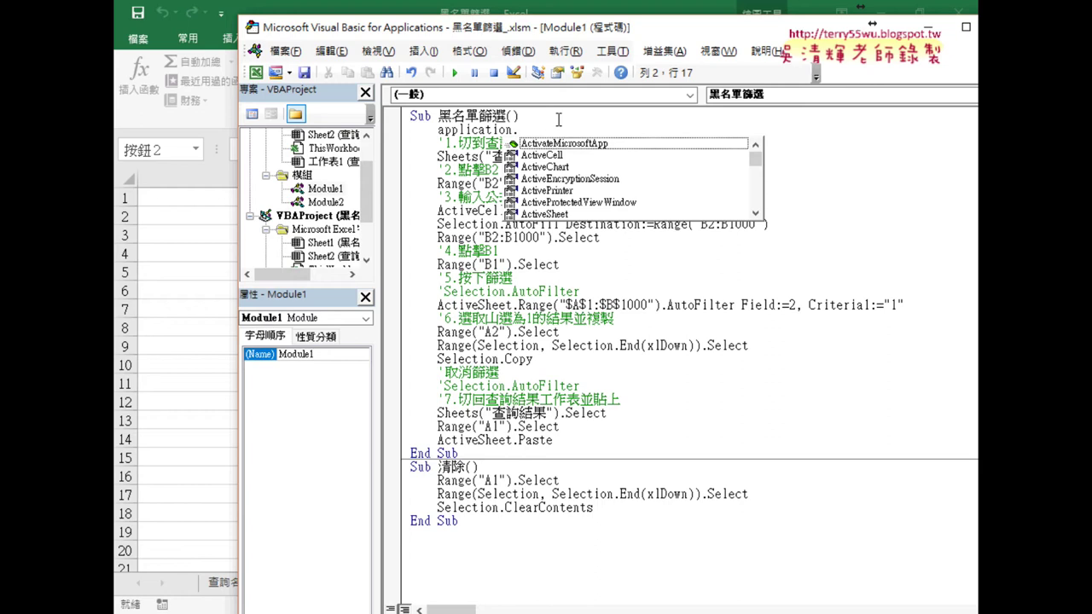
text(s)
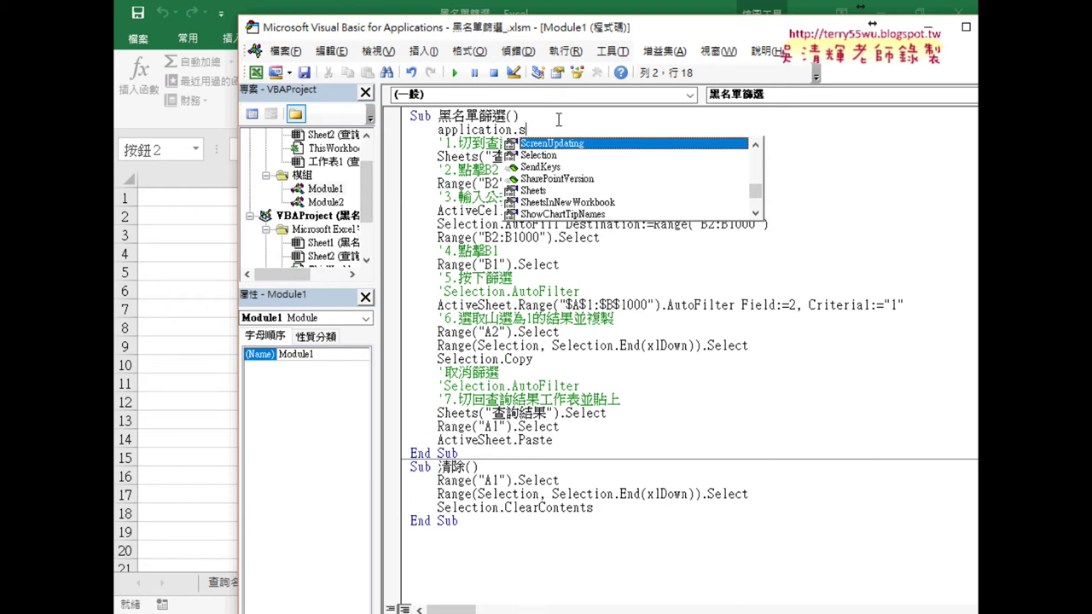
key(space)
text(=)
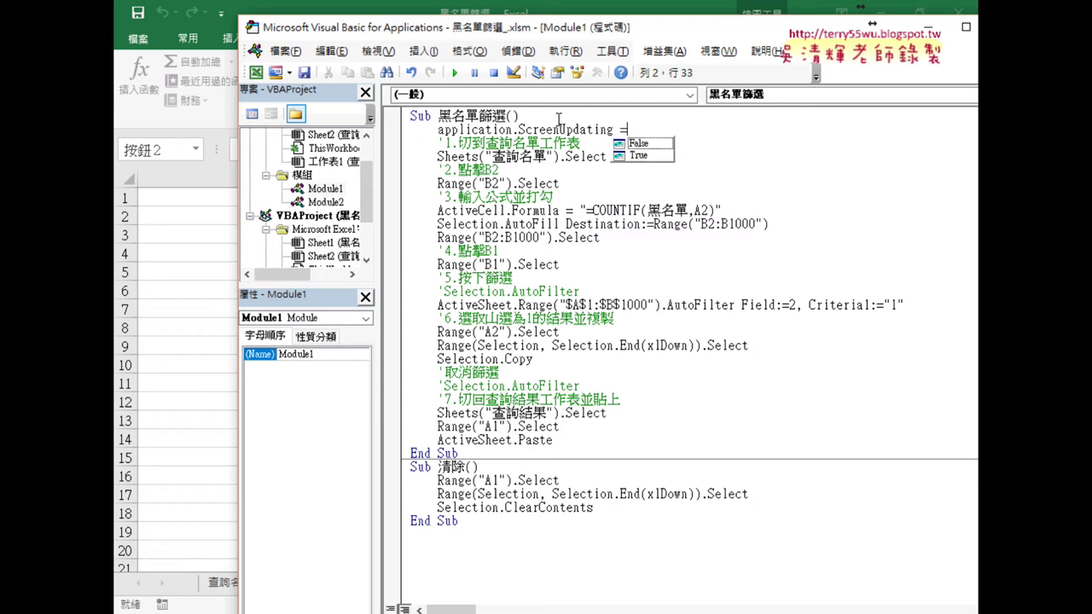
key(Down)
key(space)
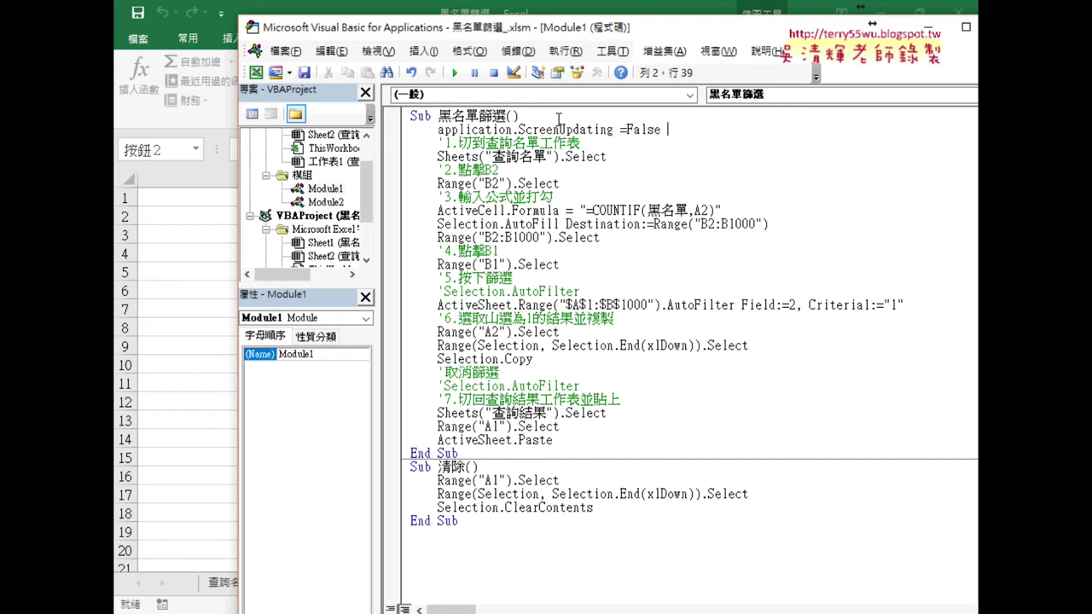
Add Application.ScreenUpdating = True on a new line after ActiveSheet.Paste, before End Sub
click(569, 439)
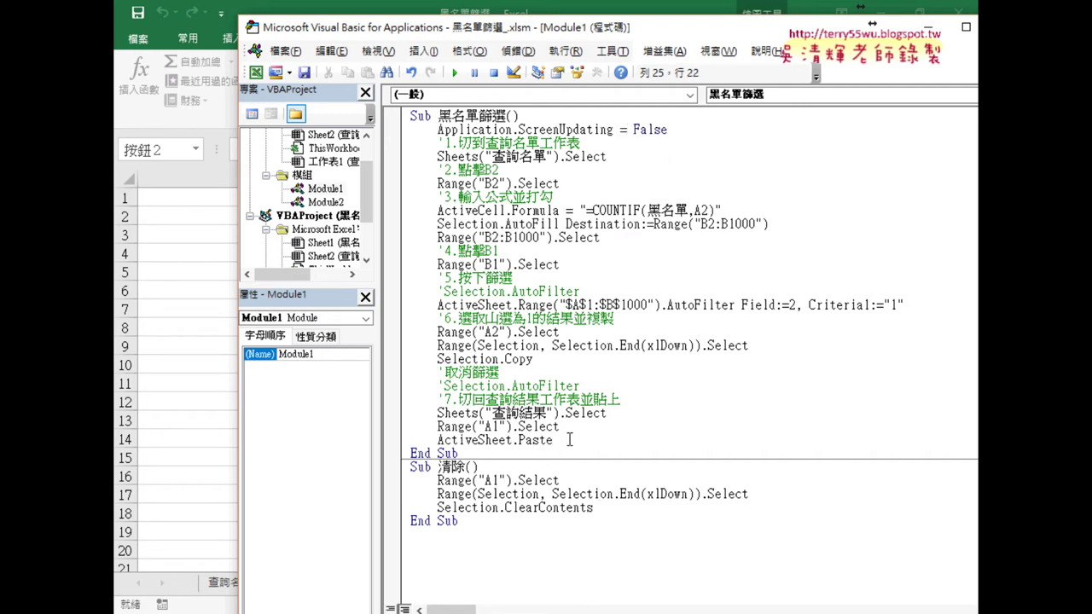
key(Return)
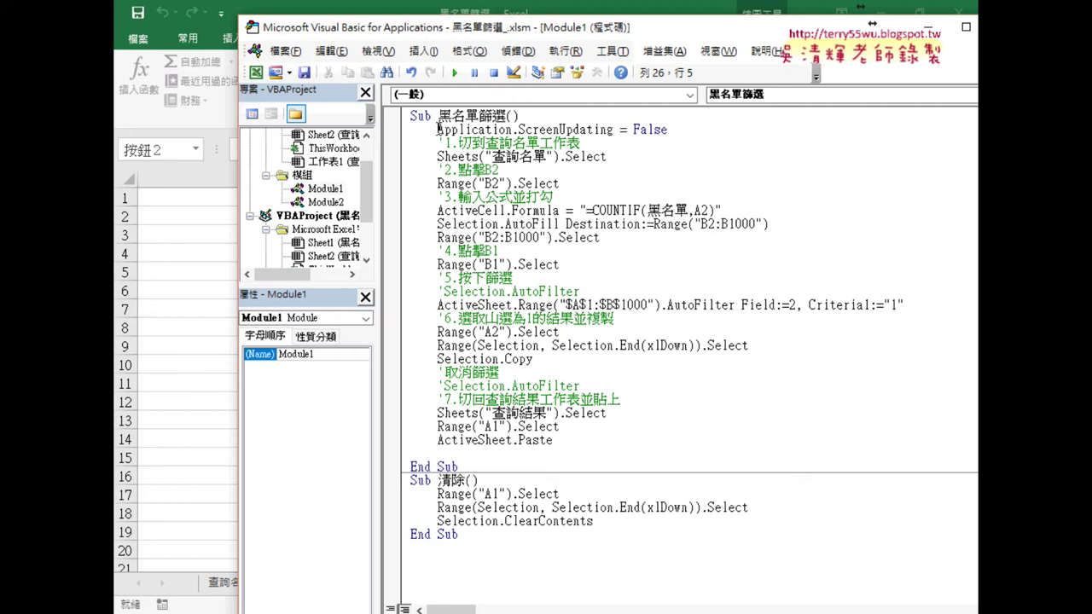
drag(437, 129, 613, 130)
key(ctrl+c)
click(460, 453)
key(ctrl+v)
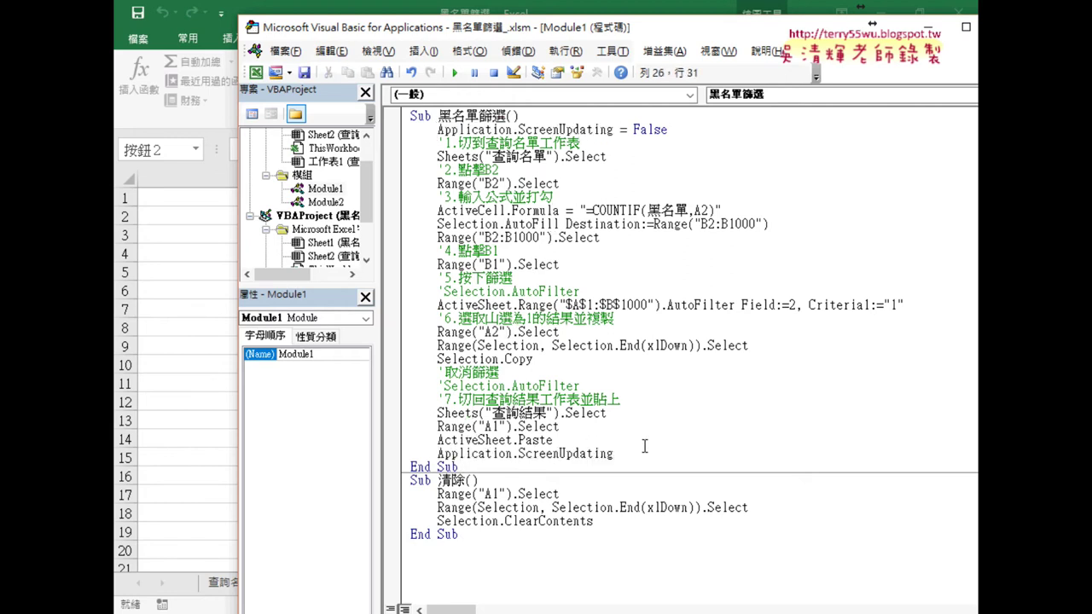
text(=)
key(Down)
key(space)
click(670, 166)
Select the ScreenUpdating = False and ScreenUpdating = True statements to highlight both additions
drag(667, 129, 437, 130)
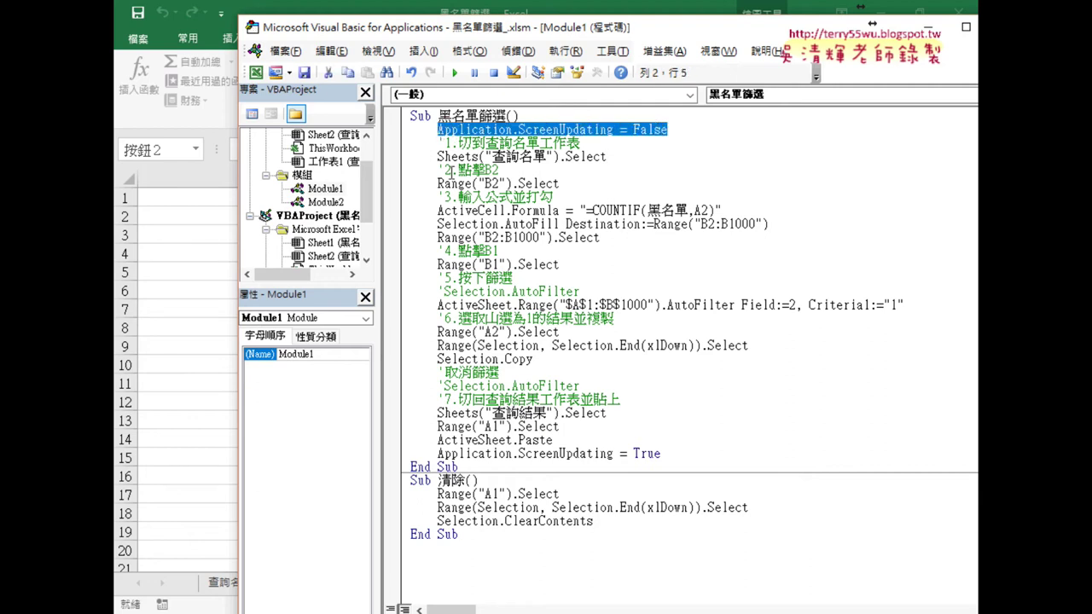
click(669, 452)
drag(669, 453, 438, 453)
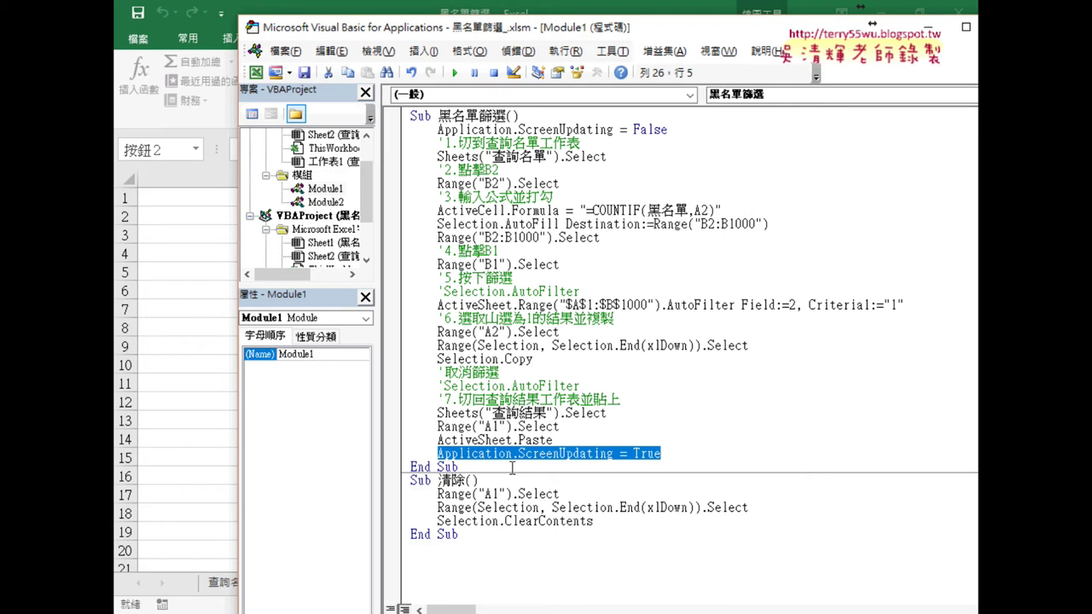
drag(438, 129, 513, 130)
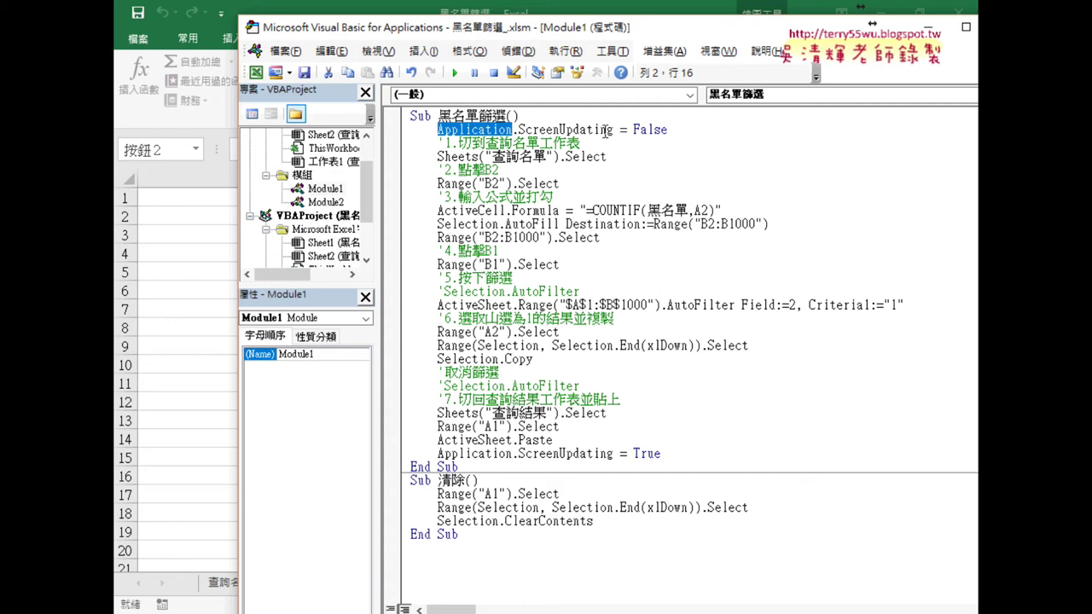
drag(669, 129, 517, 129)
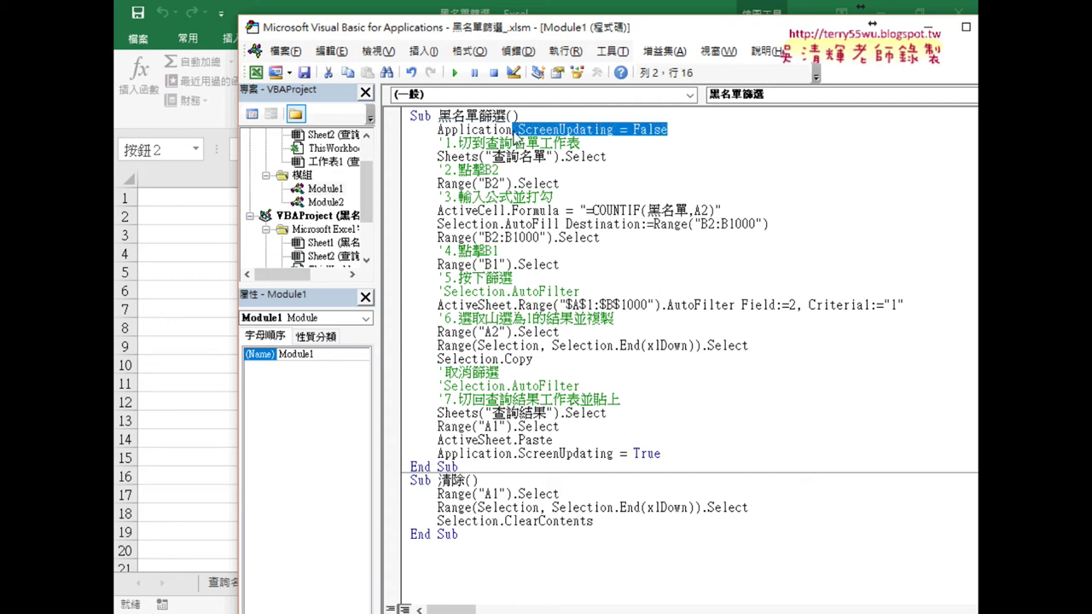
key(Delete)
key(ctrl+j)
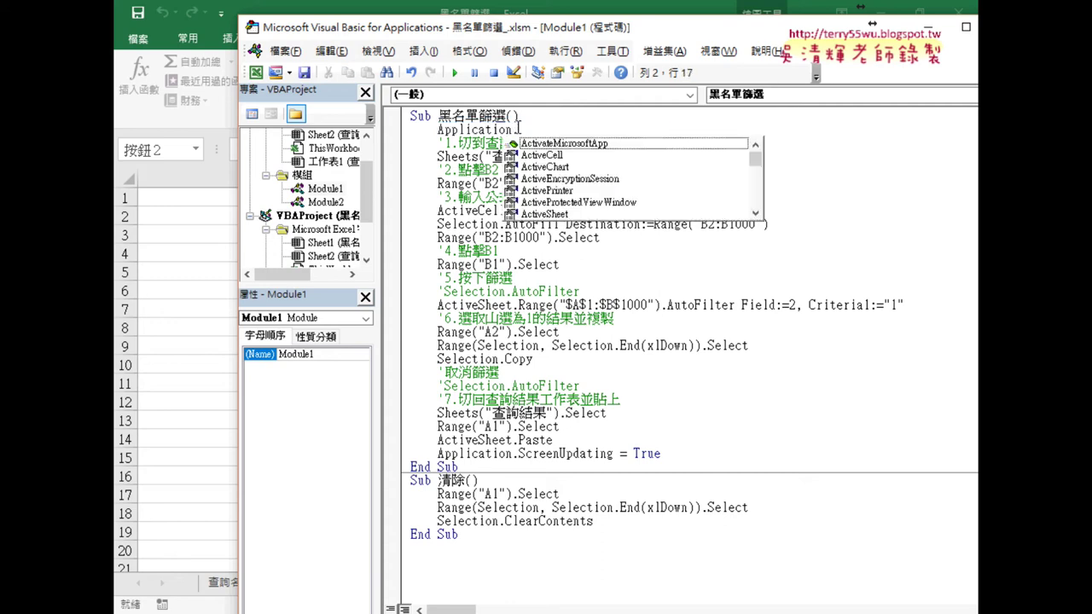
text(s)
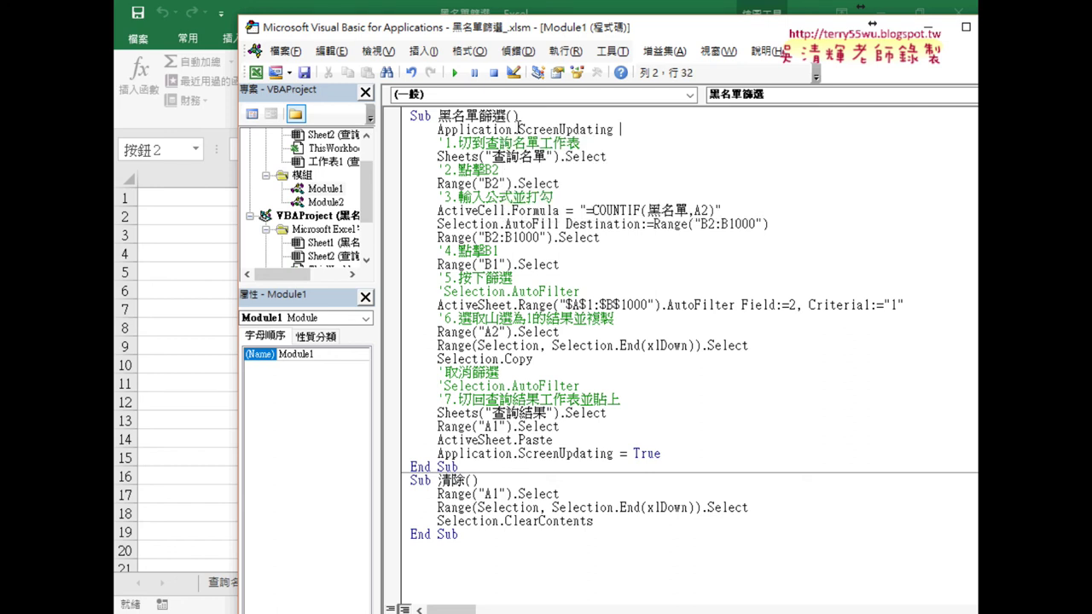
text( =)
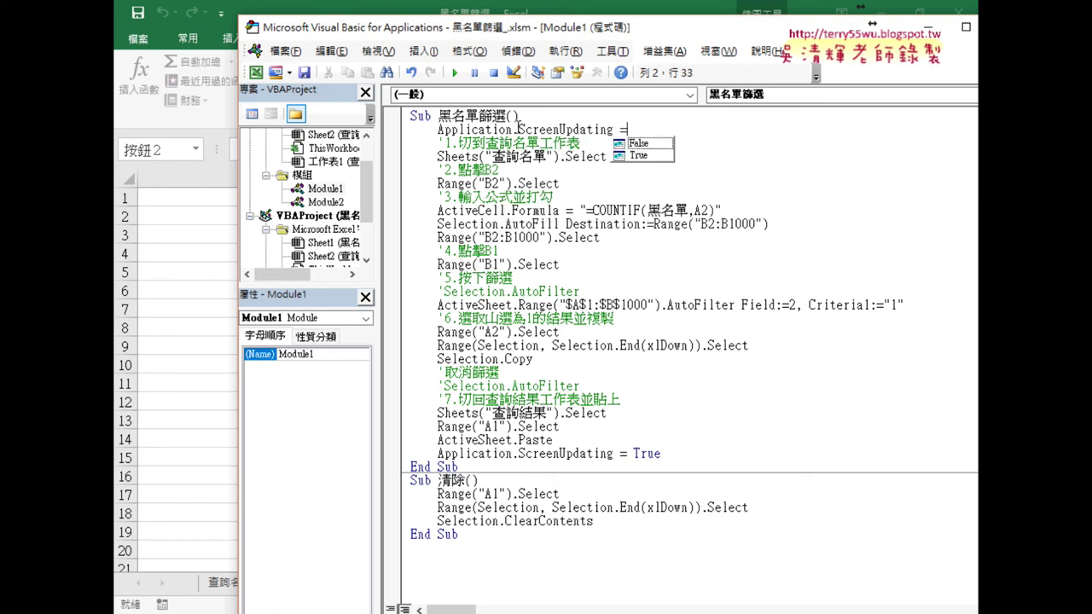
key(Down)
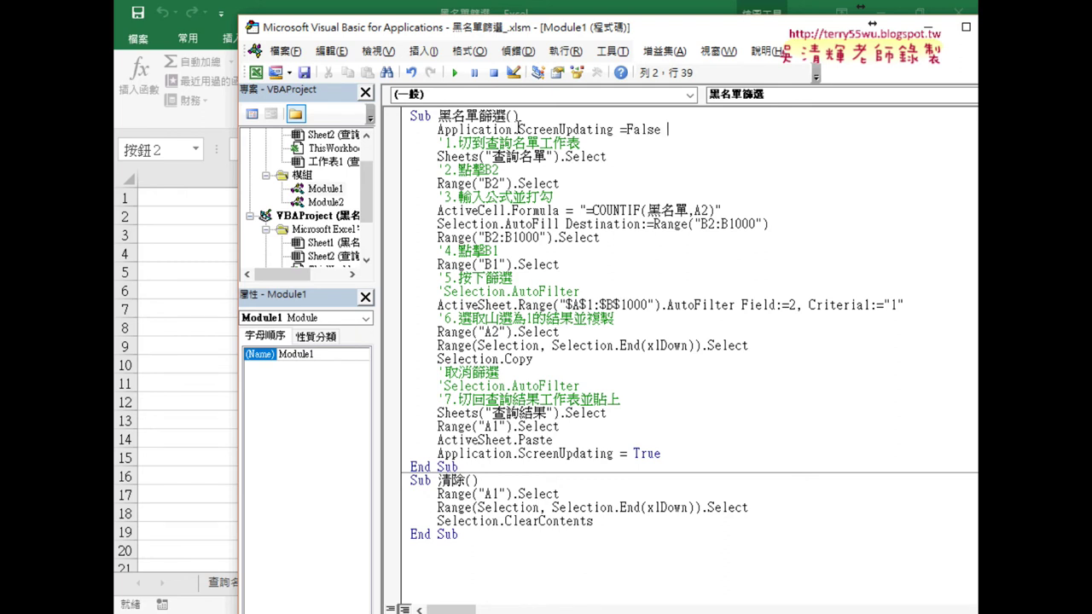
click(559, 317)
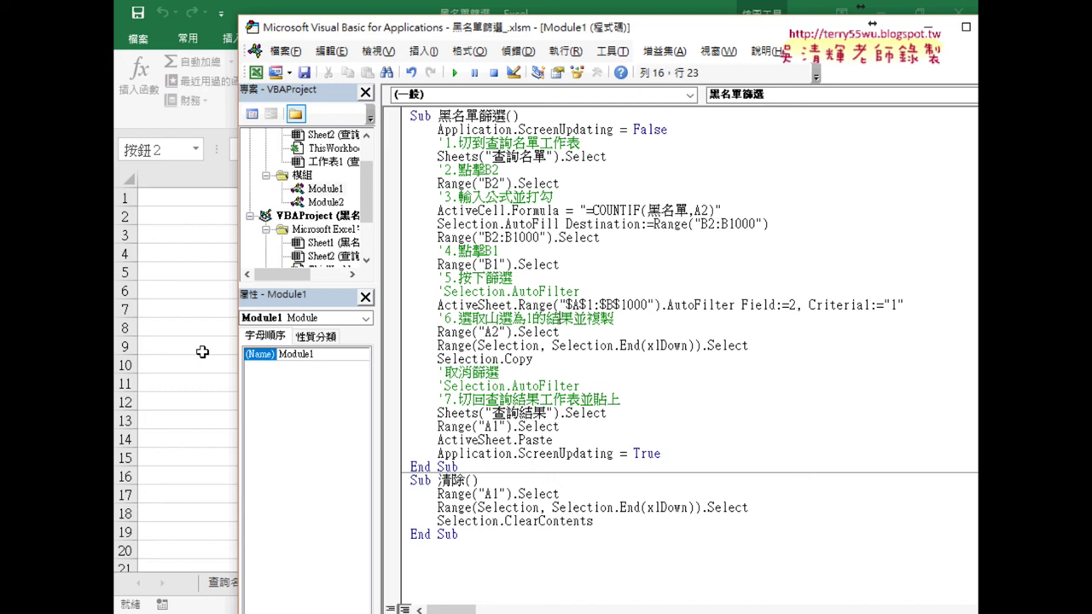
key(alt+F11)
click(205, 351)
Test the updated 黑名單篩選 macro, clear, rerun it, then switch to the Google Docs notes
click(525, 328)
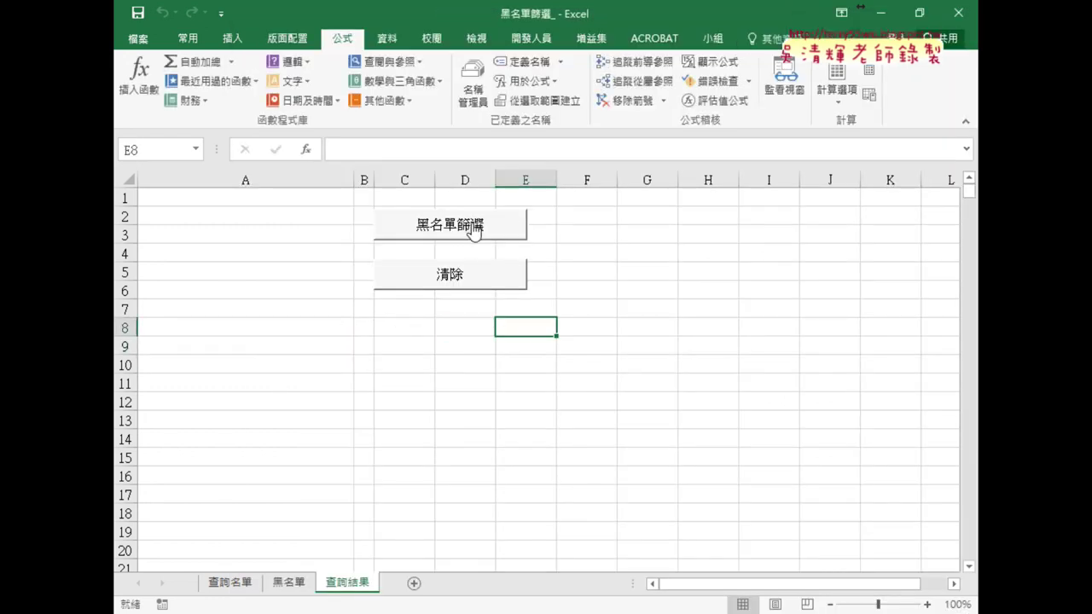
click(474, 230)
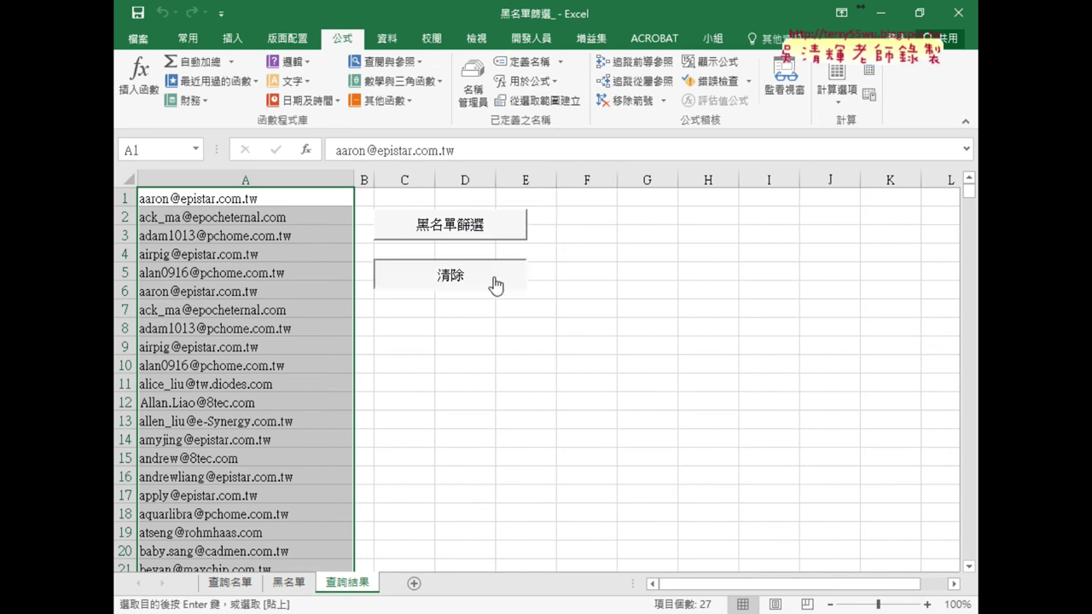
click(497, 283)
click(492, 231)
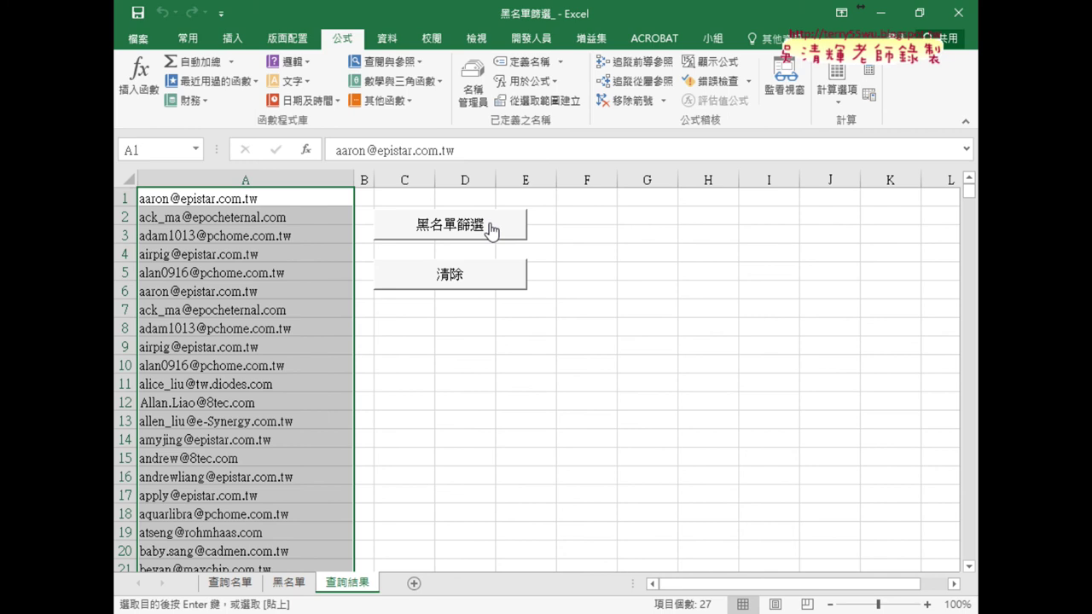
mouse_move(341, 612)
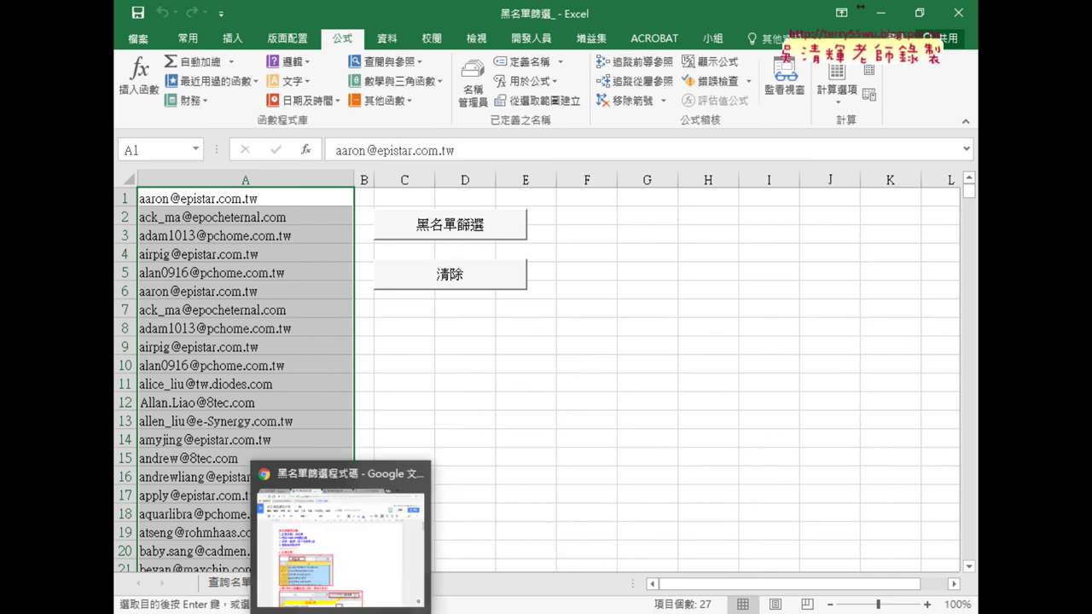
click(347, 580)
Scroll through the 黑名單篩選程式碼 document to review the macro's ScreenUpdating lines
scroll(603, 405, down, 5)
scroll(597, 375, down, 2)
scroll(595, 356, up, 2)
scroll(515, 354, down, 4)
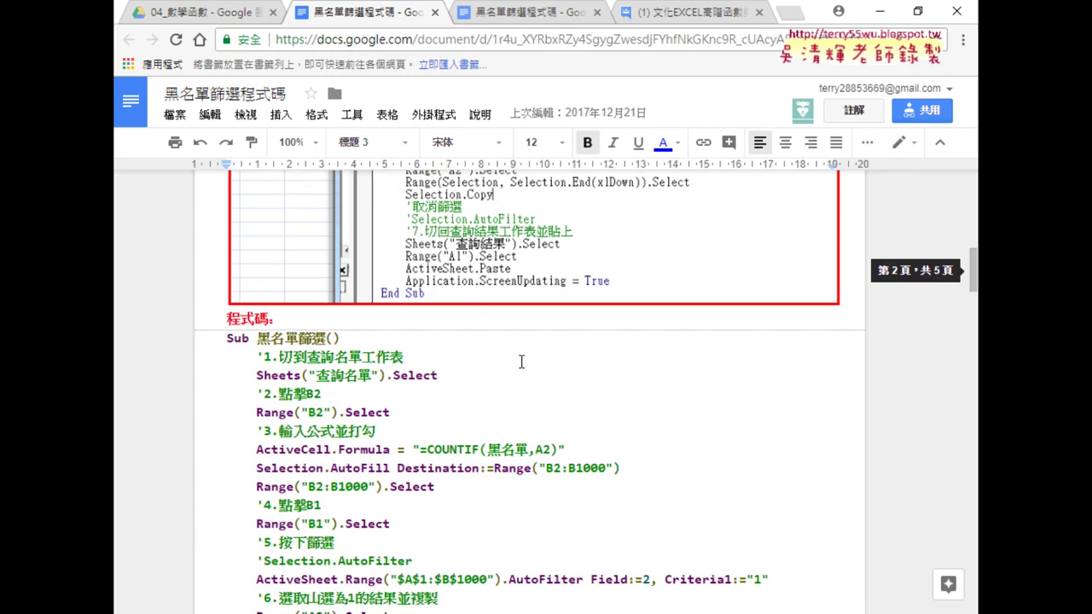
scroll(452, 296, down, 2)
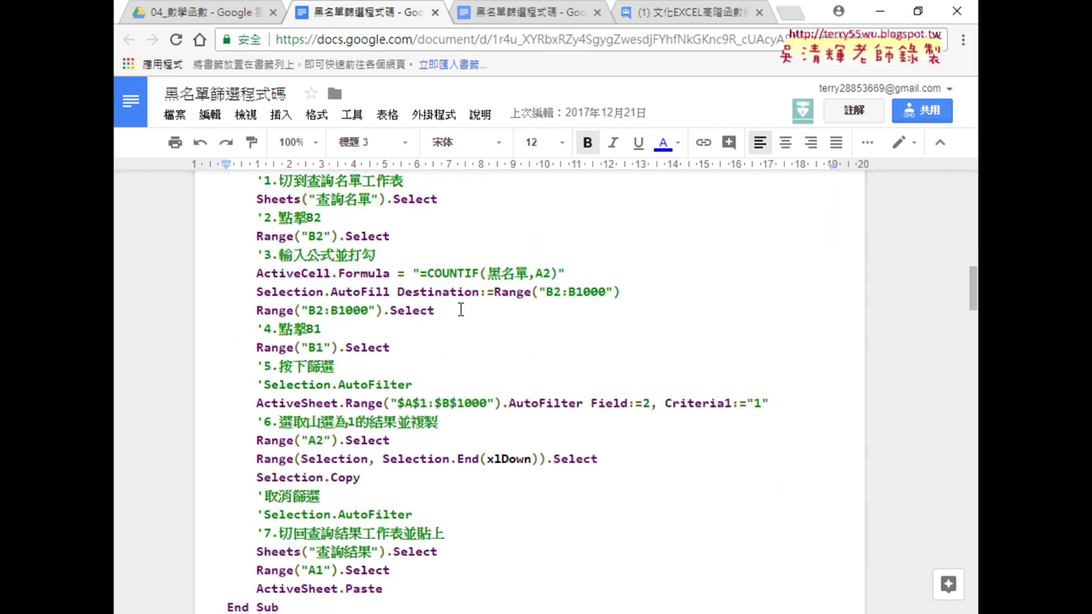
scroll(454, 300, down, 2)
scroll(457, 305, down, 1)
scroll(459, 309, down, 1)
scroll(458, 308, down, 2)
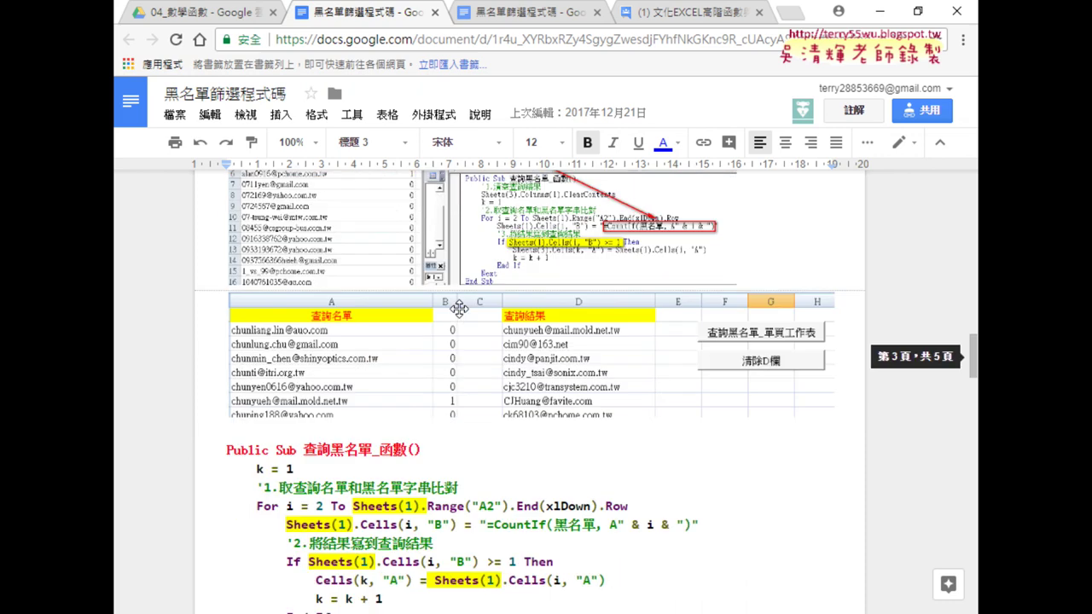
scroll(459, 308, down, 1)
scroll(459, 308, down, 2)
scroll(459, 309, up, 2)
scroll(459, 308, up, 5)
scroll(459, 309, up, 3)
scroll(459, 308, up, 1)
scroll(443, 317, up, 2)
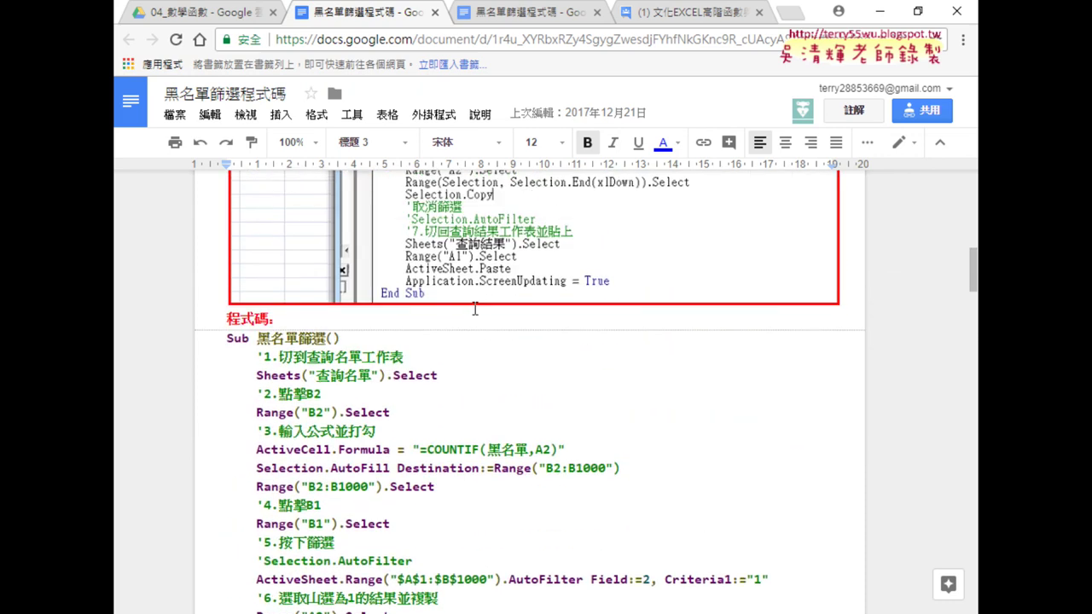